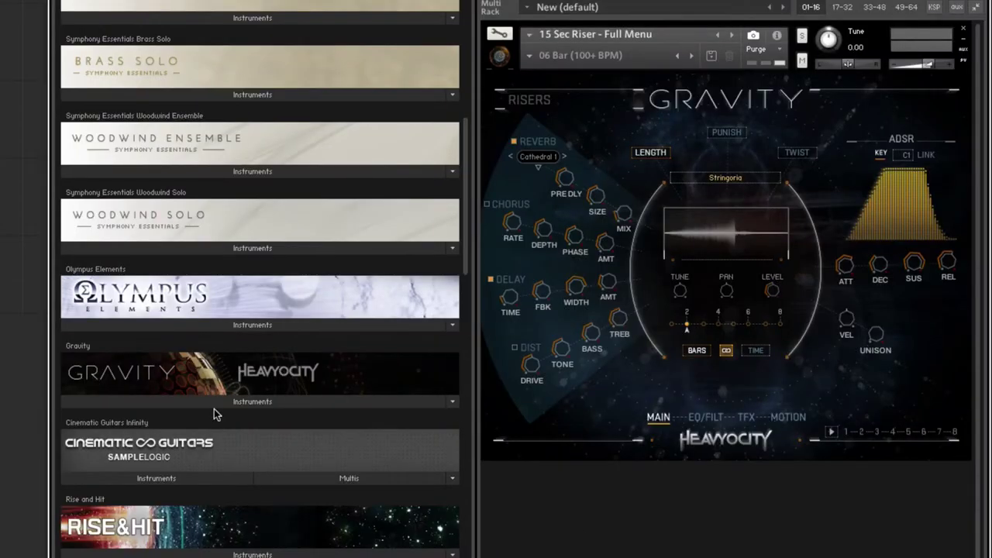
# Show Gravity's instrument folders and open Pads > Complex
pyautogui.click(219, 403)
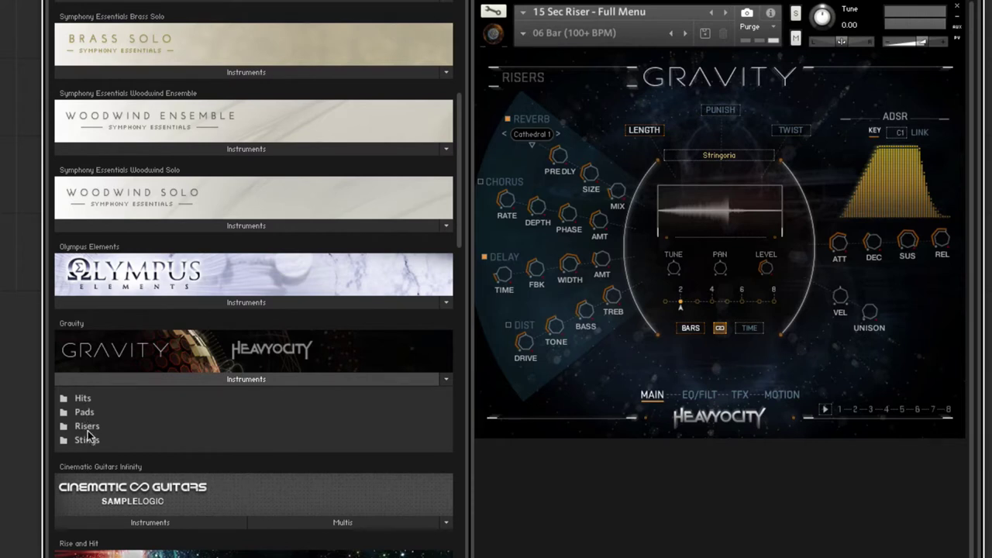
pyautogui.click(81, 413)
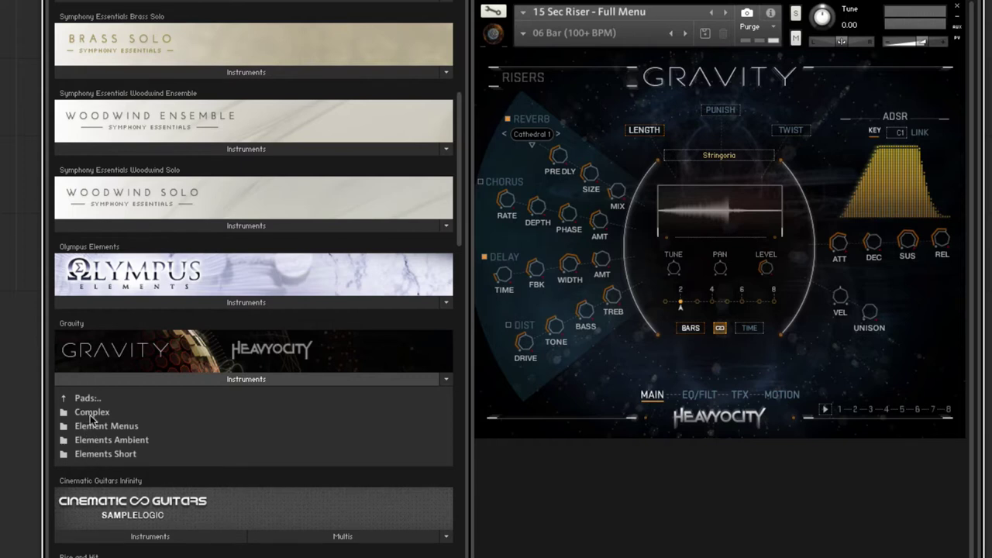
pyautogui.click(93, 414)
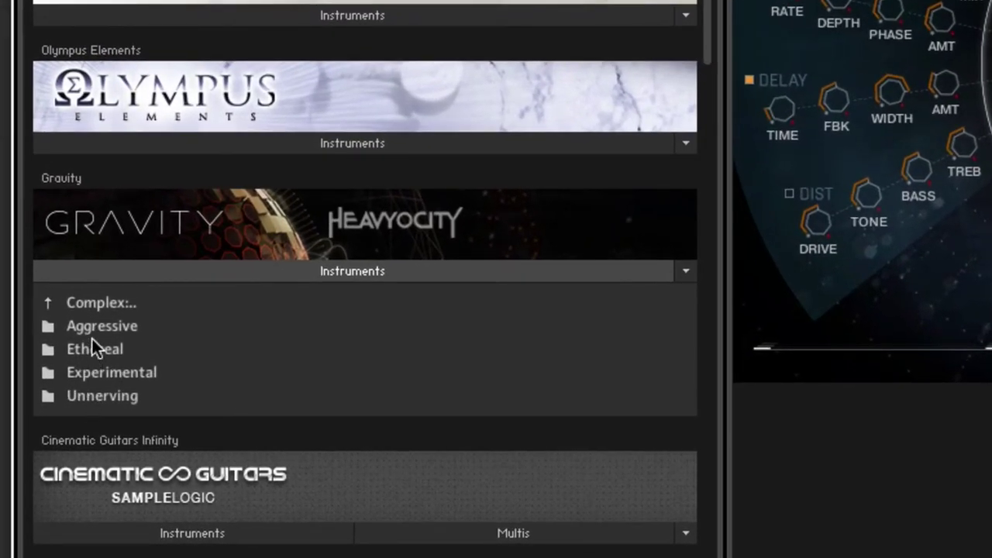
# Back out to the top Gravity folders, open Risers, then return and open Hits
pyautogui.click(91, 303)
pyautogui.click(92, 302)
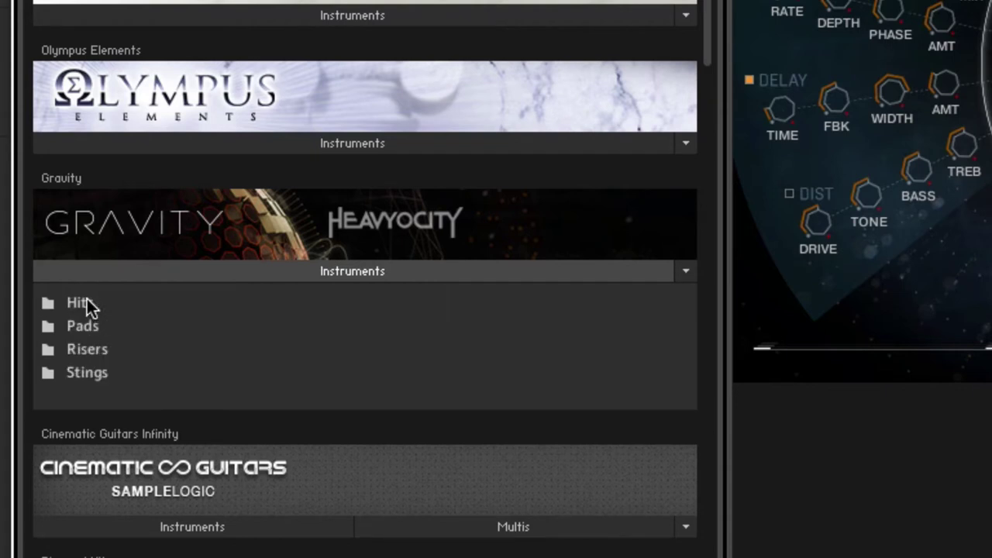
pyautogui.click(91, 350)
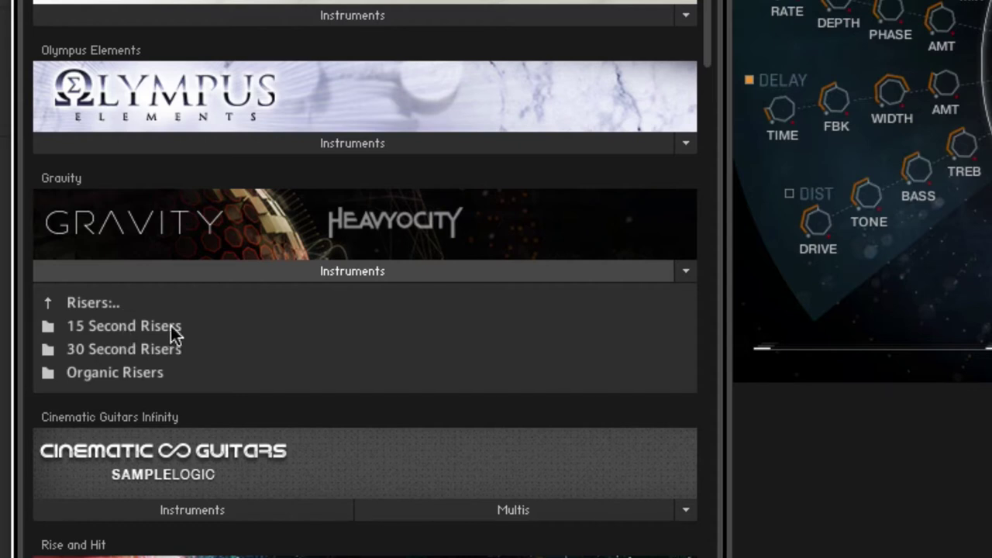
pyautogui.click(91, 303)
pyautogui.click(81, 303)
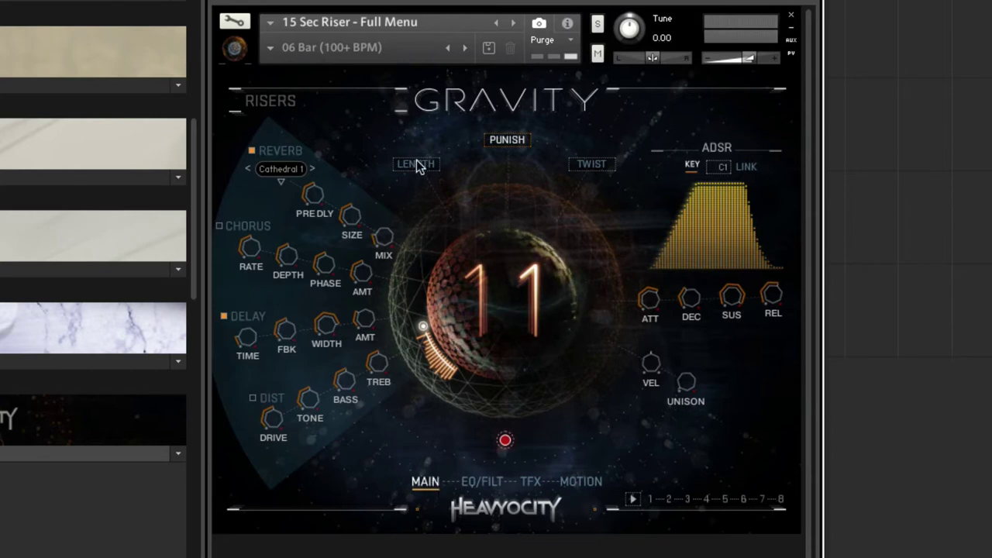
# Raise the riser's Punish to about 37 and lower Twist from 100 to about half
pyautogui.click(508, 147)
pyautogui.moveTo(422, 326); pyautogui.dragTo(492, 332)
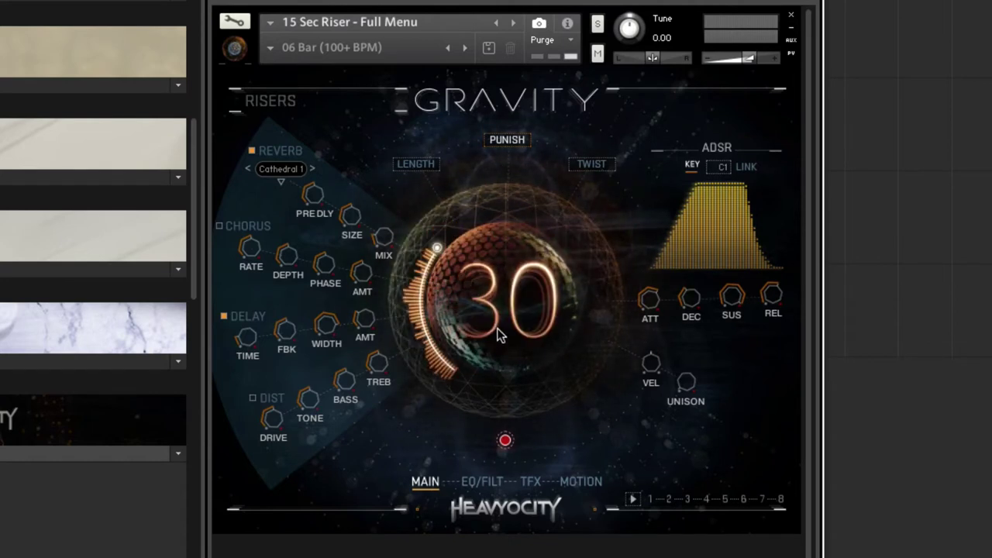
pyautogui.click(594, 165)
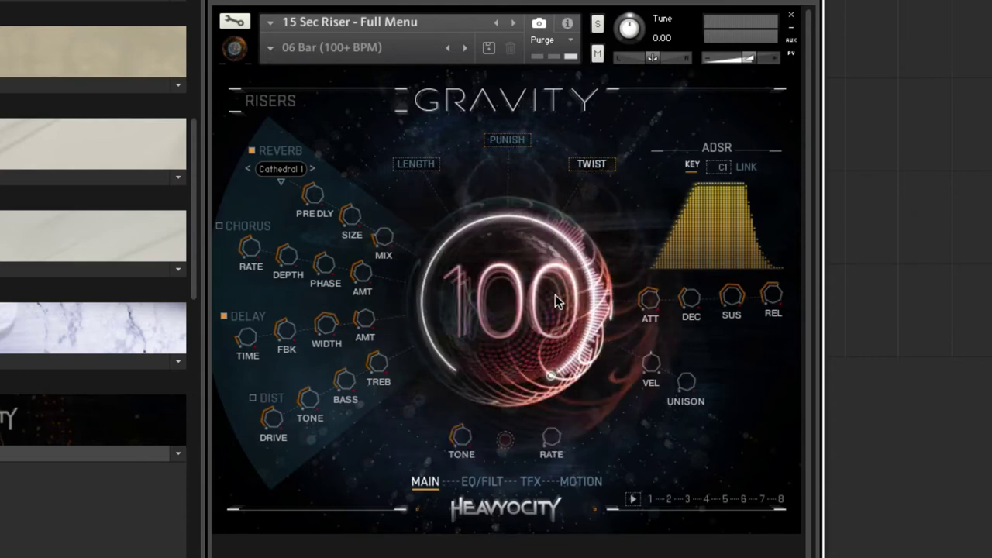
pyautogui.moveTo(553, 294); pyautogui.dragTo(432, 142)
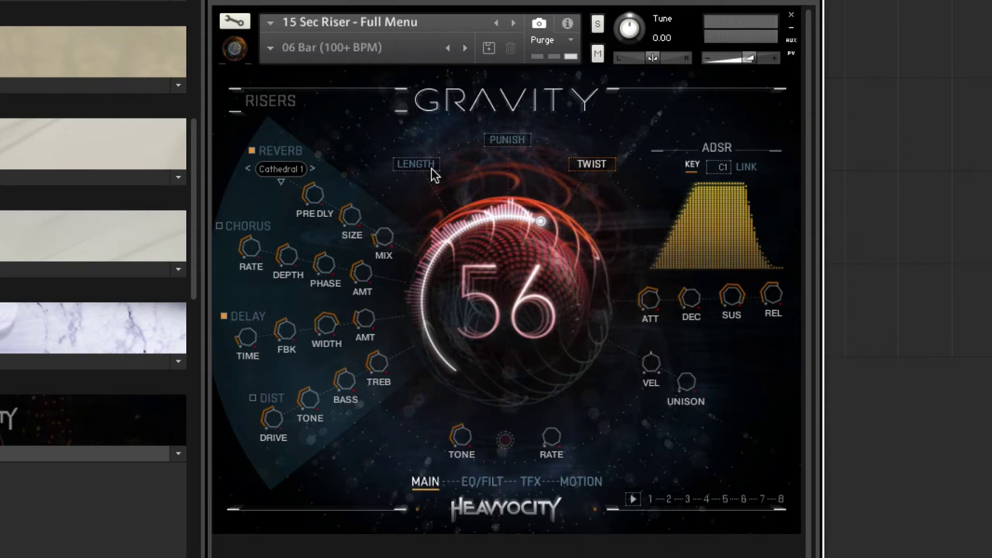
# Replace the riser with the Hits - Impacts Menu instrument, confirming the swap
pyautogui.click(429, 169)
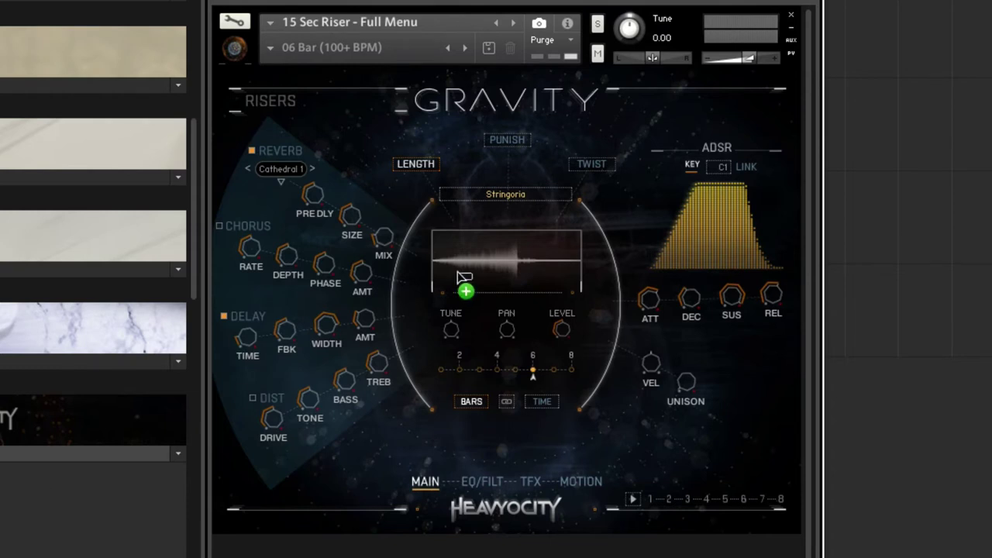
pyautogui.moveTo(463, 277); pyautogui.dragTo(458, 277)
pyautogui.click(263, 163)
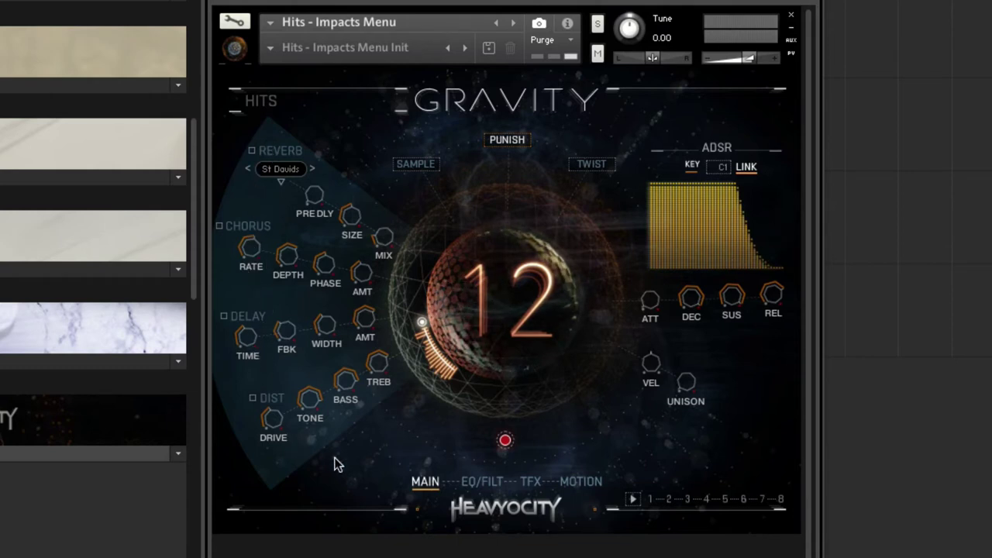
# Step through the Impacts instrument's EQ/FILT, TFX and MOTION pages
pyautogui.click(464, 481)
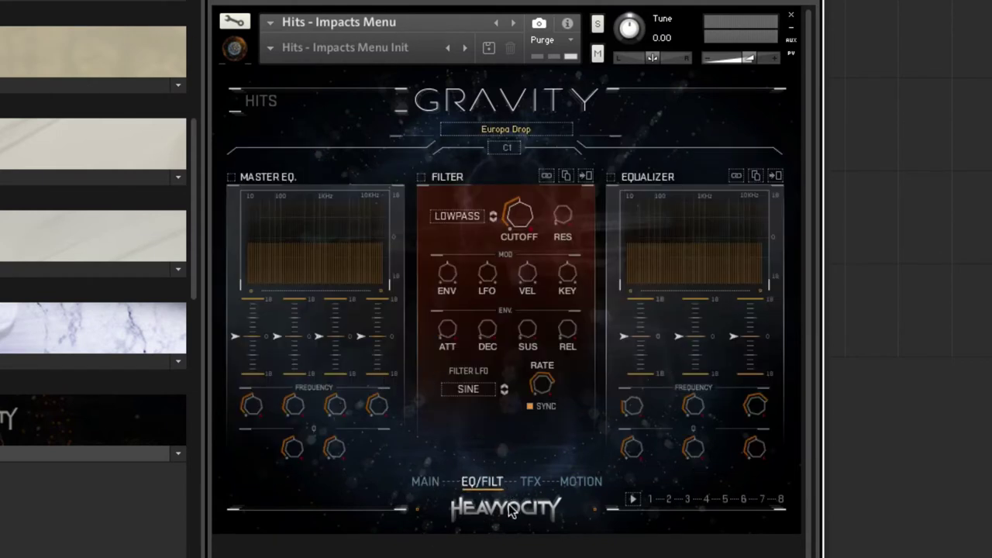
pyautogui.click(527, 482)
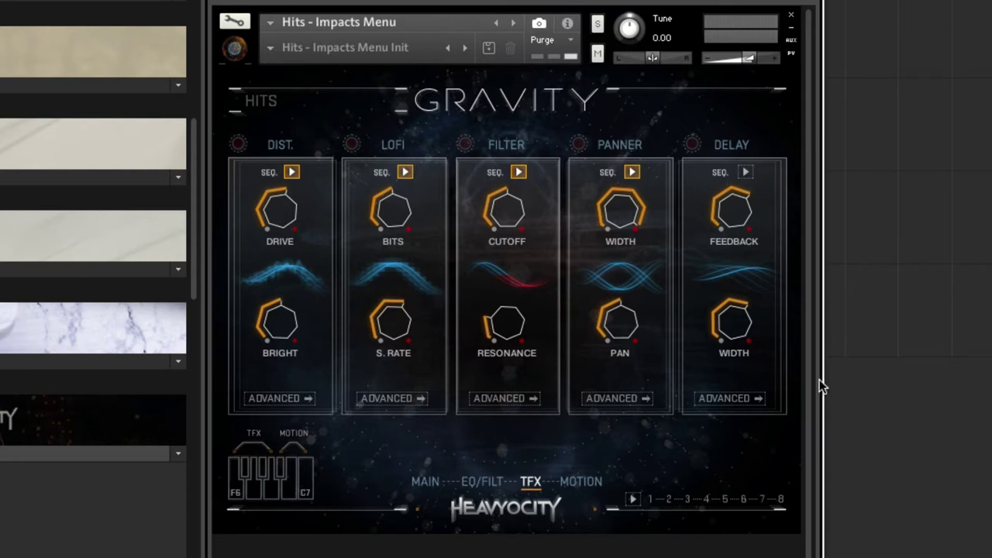
pyautogui.click(581, 484)
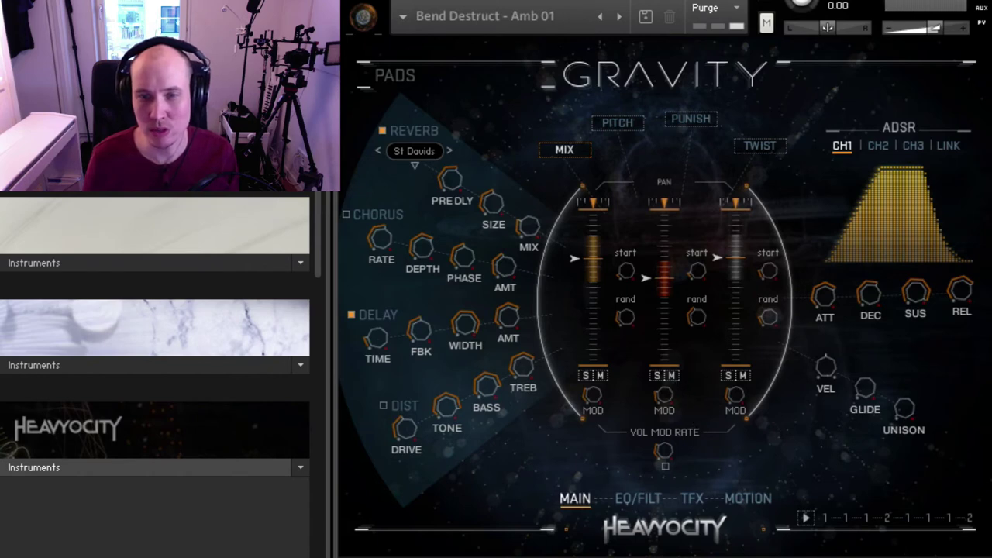
# Enable Lofi step sequencing and the Filter at about 2.1kHz cutoff, then play and open Filter Advanced
pyautogui.click(692, 500)
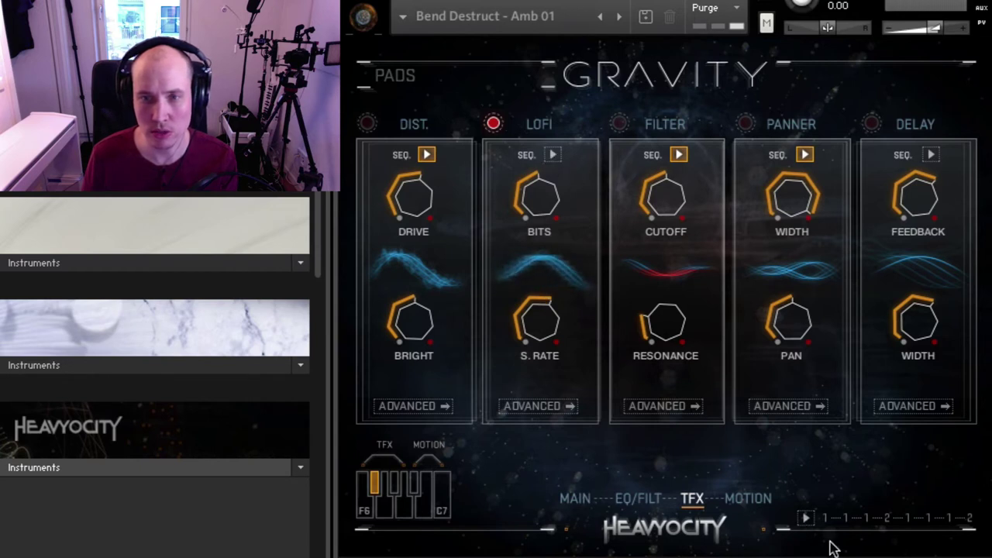
pyautogui.click(552, 154)
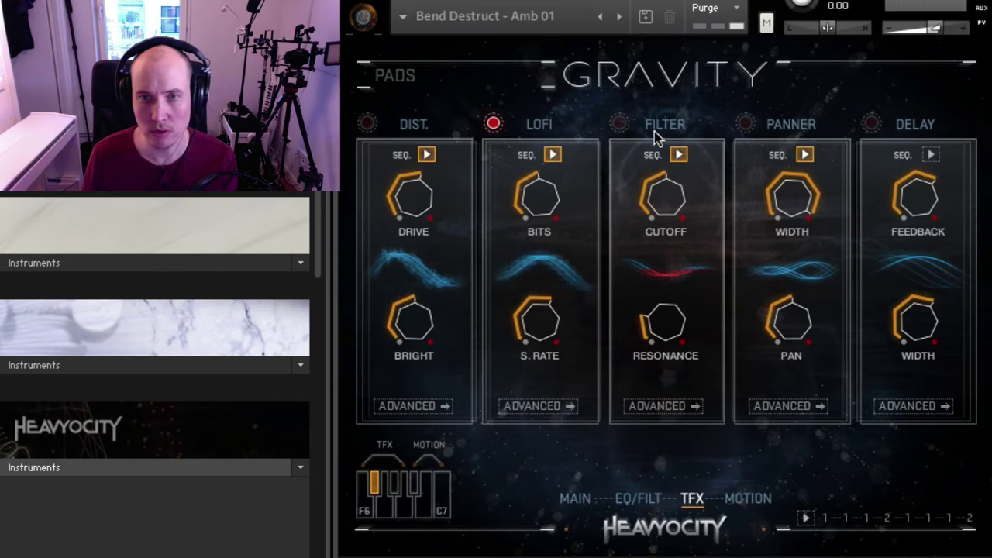
pyautogui.click(620, 124)
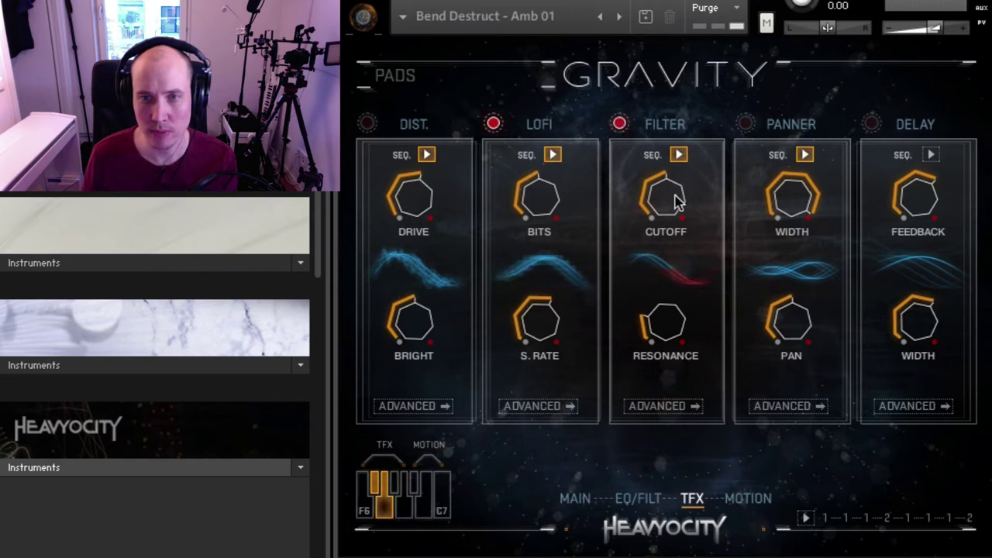
pyautogui.moveTo(673, 203); pyautogui.dragTo(701, 232)
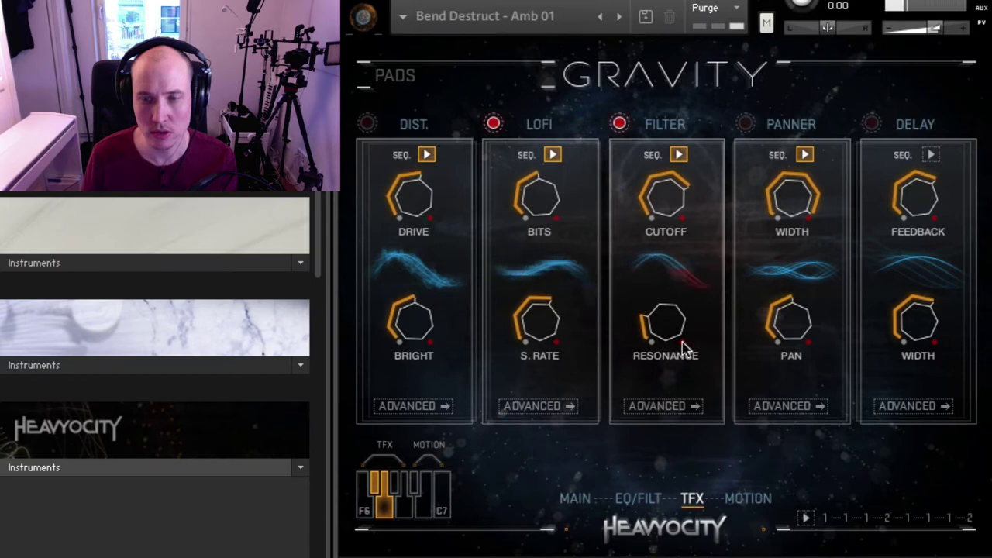
pyautogui.click(805, 518)
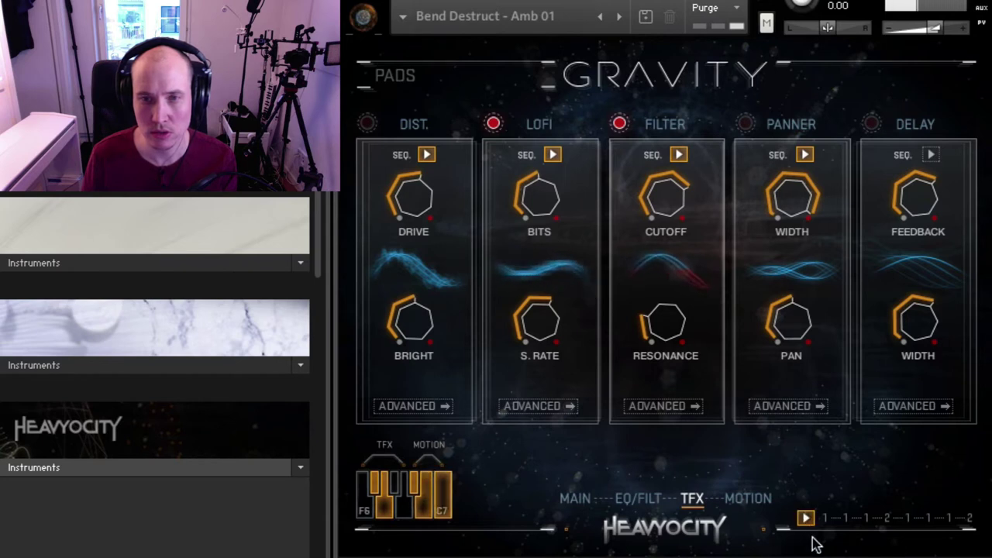
pyautogui.click(679, 409)
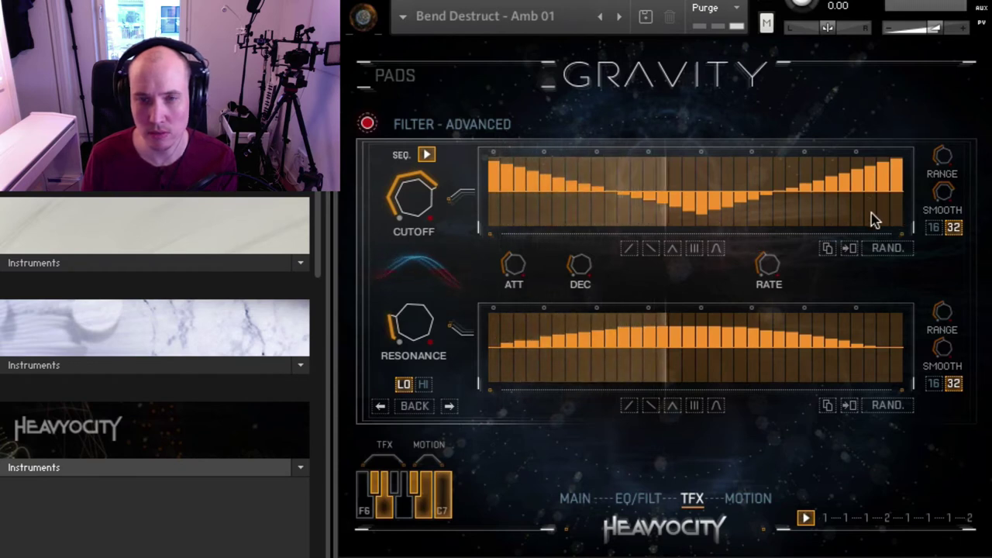
# Toggle the advanced filter off and back on, then return to the TFX overview
pyautogui.click(367, 124)
pyautogui.click(369, 124)
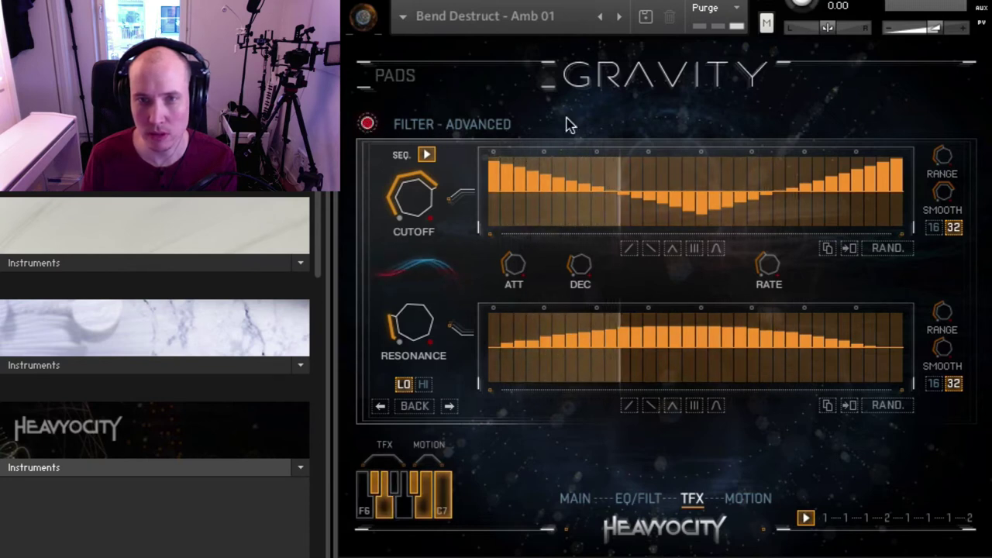
pyautogui.click(402, 405)
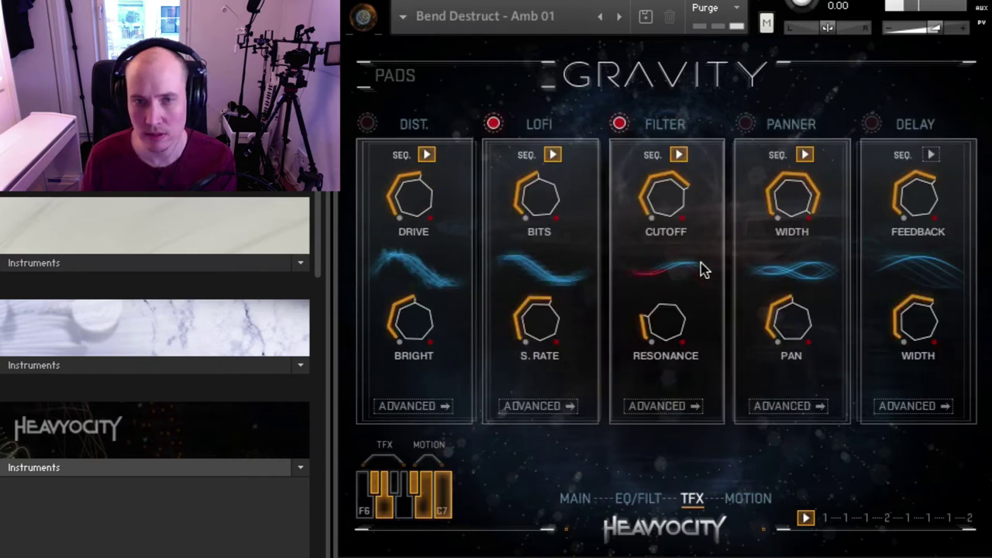
# Turn Distortion on with its step sequencer, switch Lofi and Filter off, and stop playback
pyautogui.click(368, 126)
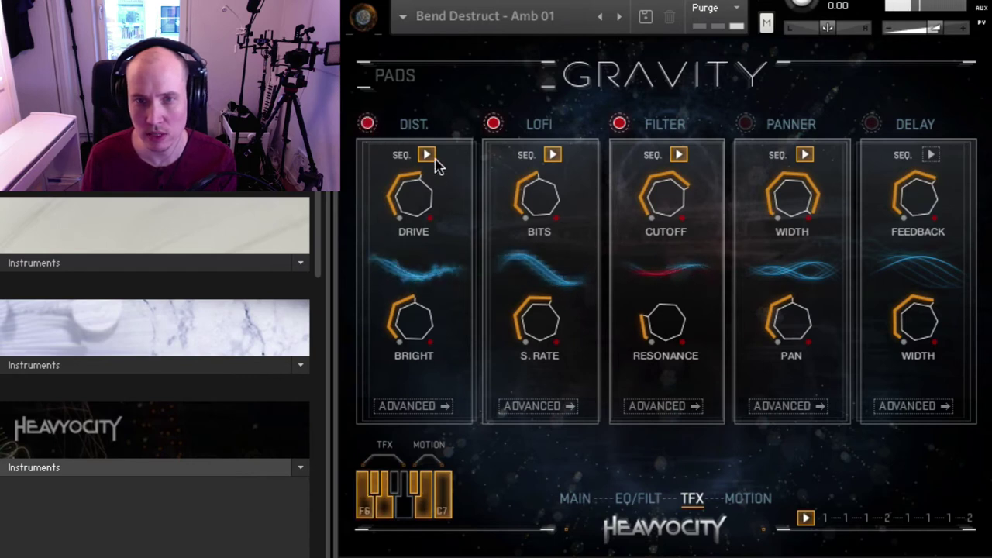
pyautogui.click(494, 125)
pyautogui.click(619, 125)
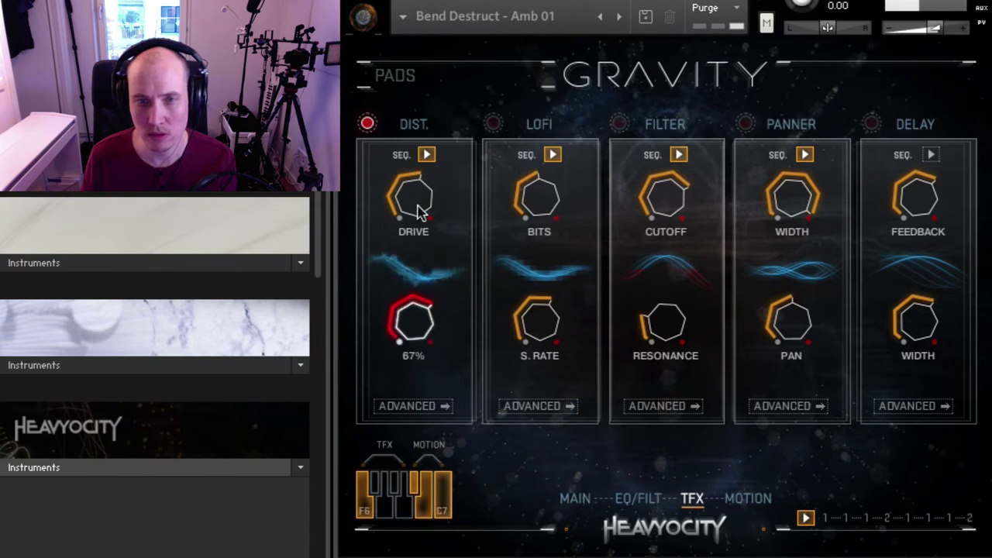
pyautogui.click(805, 520)
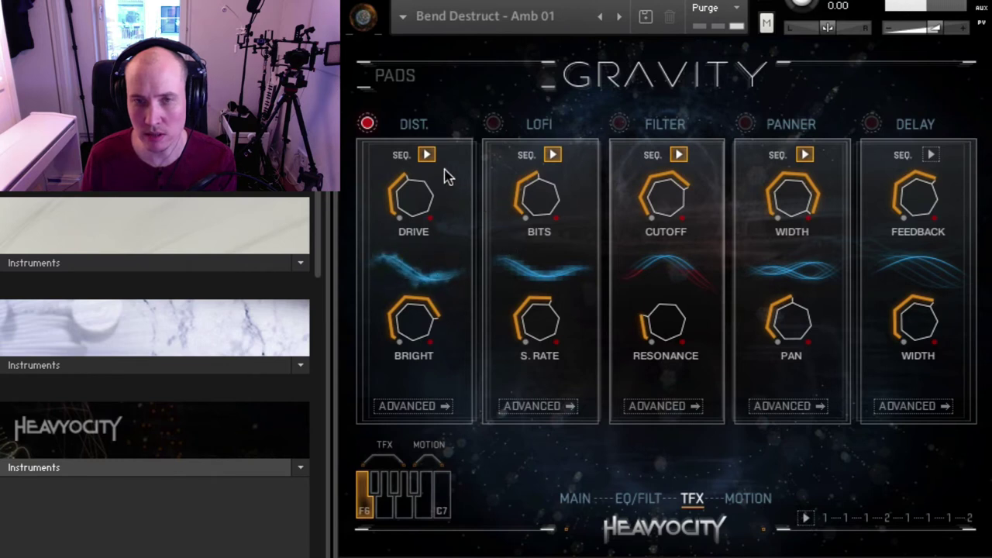
pyautogui.click(429, 158)
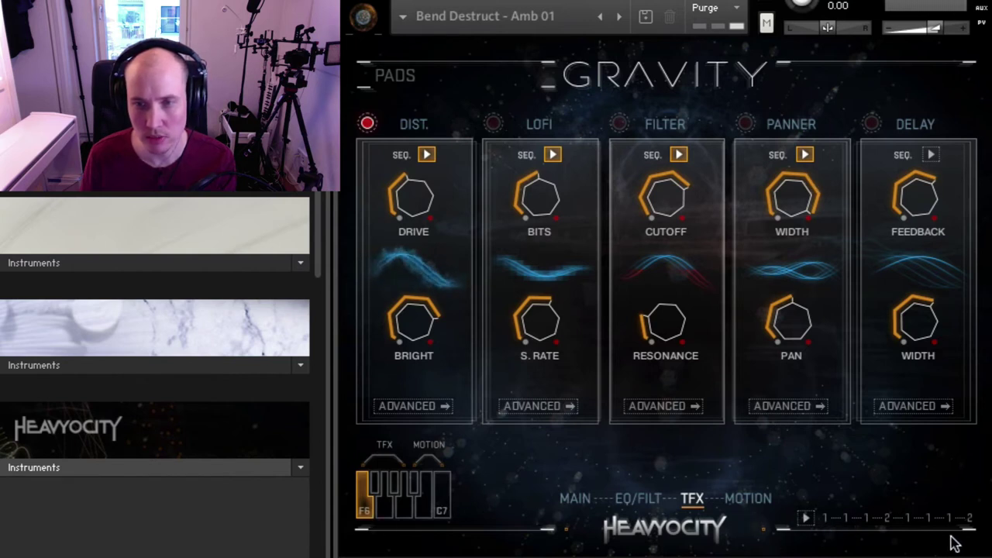
# On the Motion page, start and stop the sequencer twice, then show channel 2's flat pitch steps
pyautogui.click(748, 499)
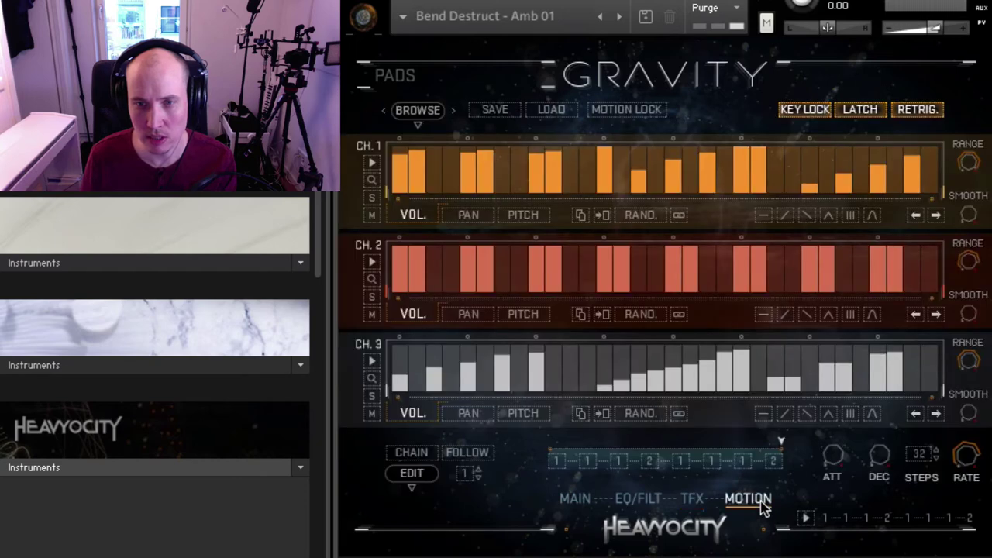
pyautogui.click(807, 518)
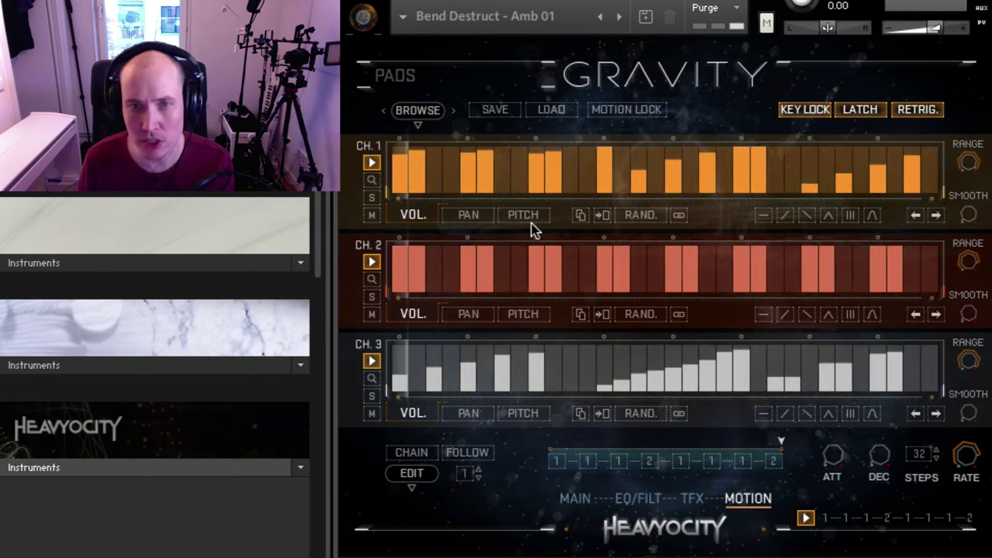
pyautogui.click(806, 519)
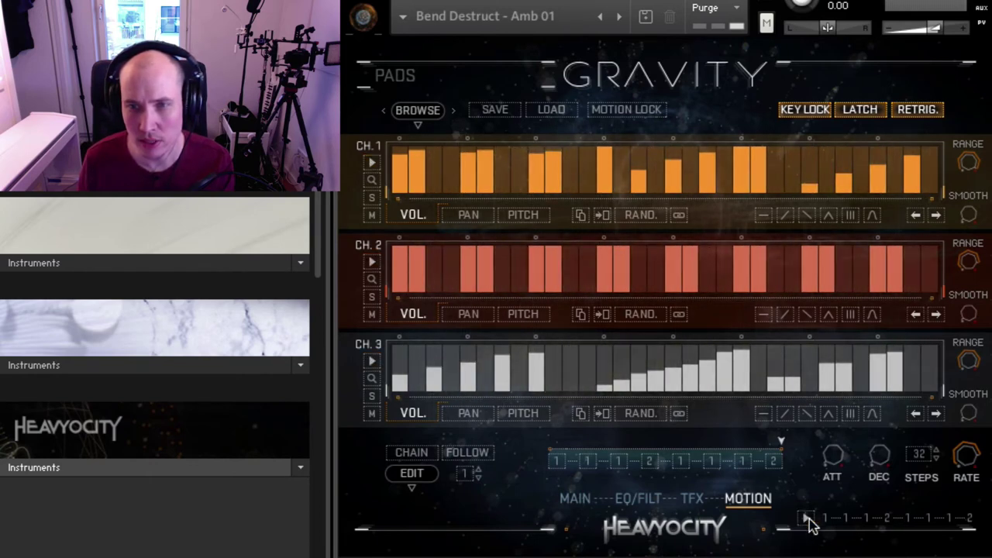
pyautogui.click(806, 518)
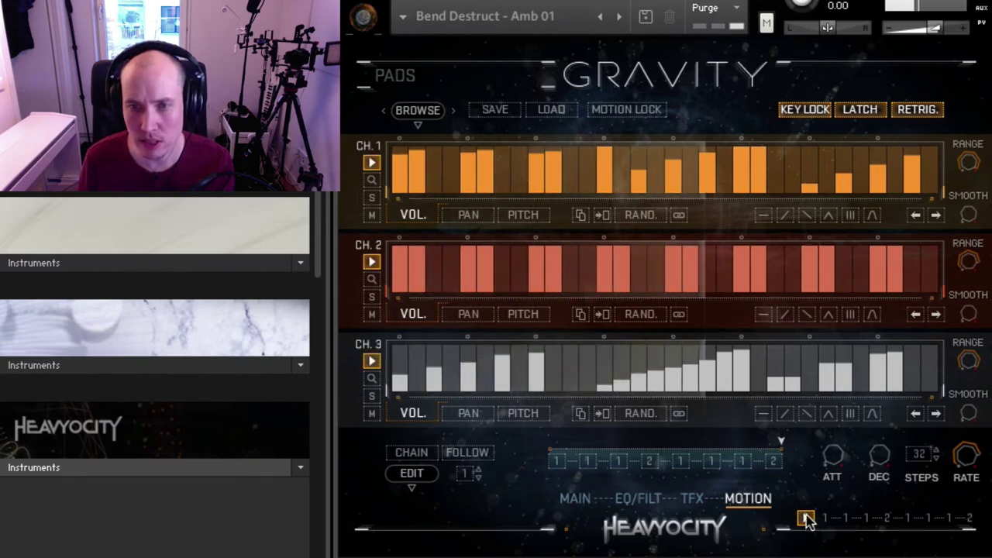
pyautogui.click(804, 519)
pyautogui.click(480, 315)
# Set channels 1 and 2 to pitch, draw pitch curves into both, and start playback
pyautogui.click(517, 315)
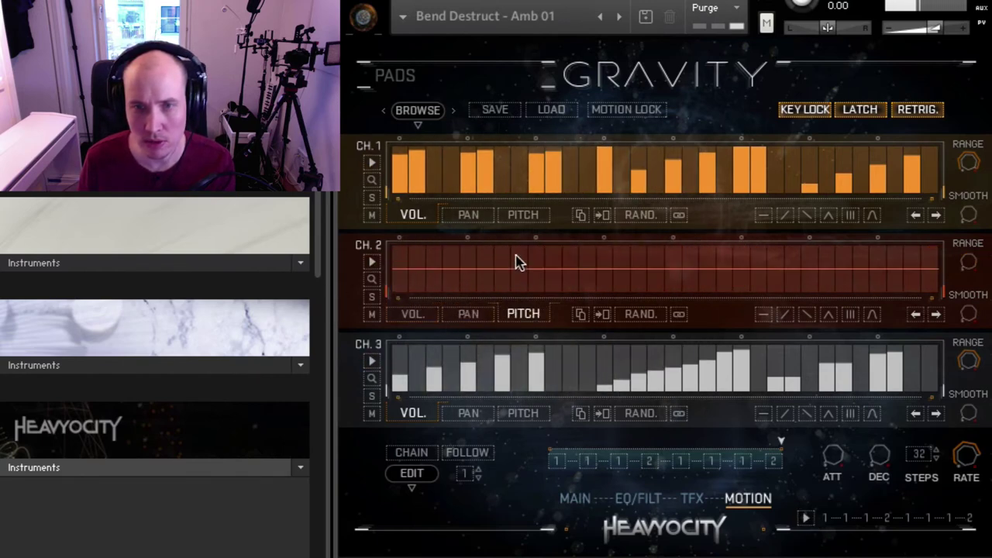
pyautogui.click(519, 217)
pyautogui.moveTo(395, 272)
pyautogui.mouseDown()
pyautogui.moveTo(607, 287)
pyautogui.moveTo(933, 256)
pyautogui.mouseUp()
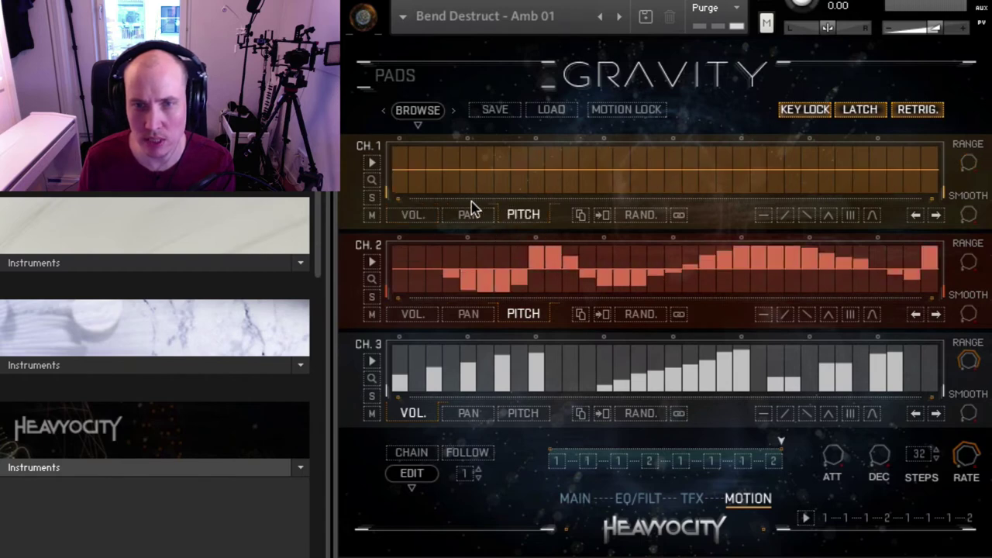
pyautogui.moveTo(434, 183)
pyautogui.mouseDown()
pyautogui.moveTo(662, 128)
pyautogui.moveTo(930, 151)
pyautogui.mouseUp()
pyautogui.click(806, 517)
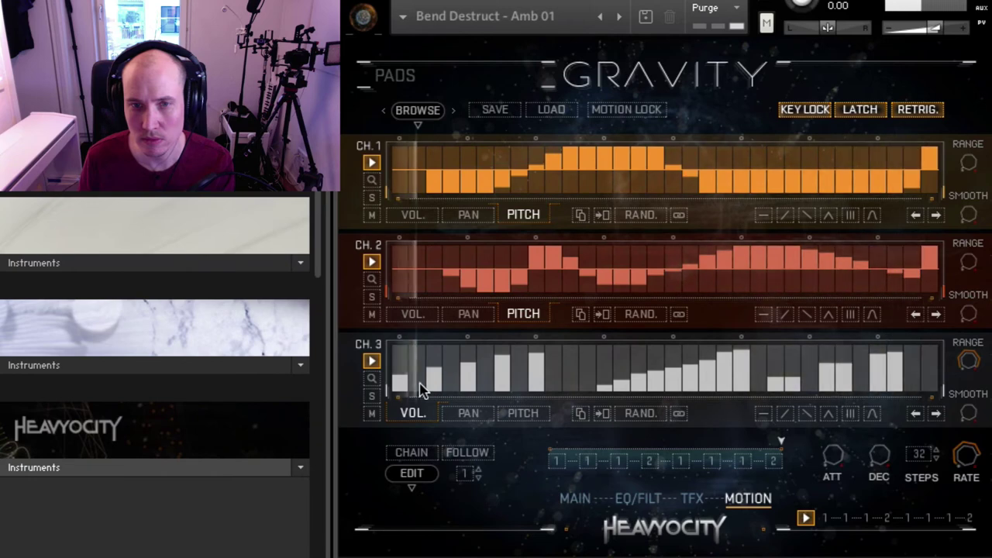
# Set channel 3 to pitch, redraw all three channels as rising pitch ramps, and stop playback
pyautogui.click(523, 413)
pyautogui.moveTo(396, 370)
pyautogui.mouseDown()
pyautogui.moveTo(886, 380)
pyautogui.moveTo(934, 355)
pyautogui.mouseUp()
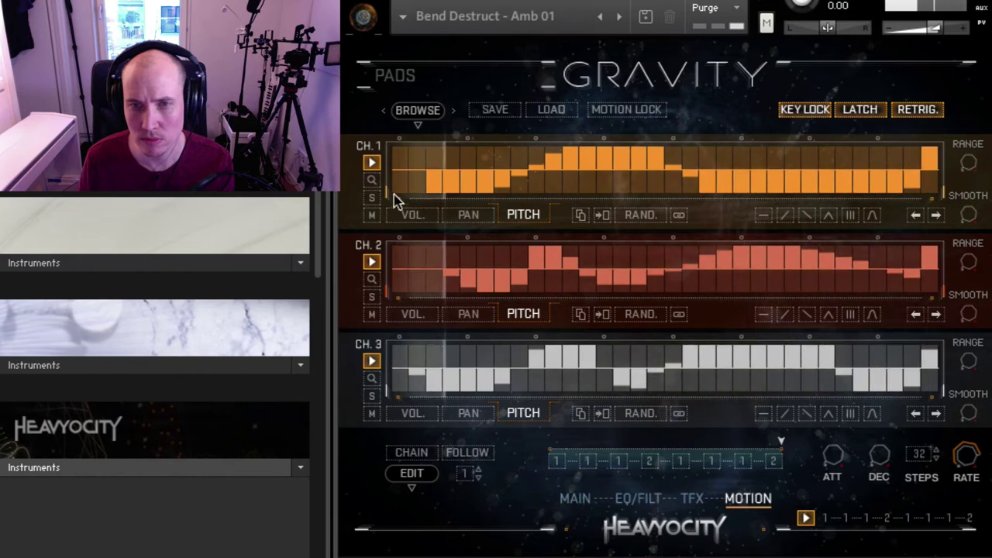
pyautogui.moveTo(410, 181)
pyautogui.mouseDown()
pyautogui.moveTo(860, 137)
pyautogui.moveTo(933, 147)
pyautogui.mouseUp()
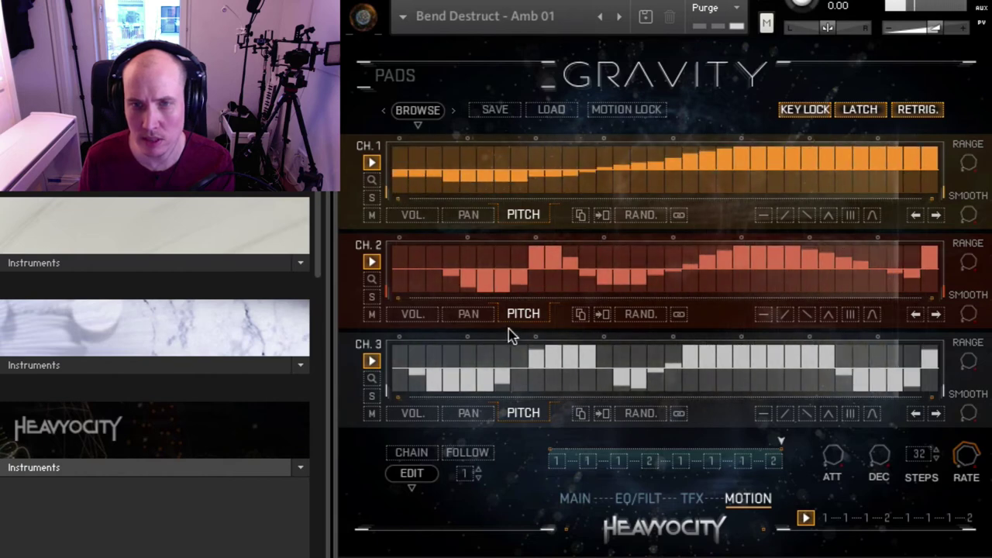
pyautogui.moveTo(406, 273)
pyautogui.mouseDown()
pyautogui.moveTo(546, 275)
pyautogui.moveTo(896, 238)
pyautogui.moveTo(941, 233)
pyautogui.mouseUp()
pyautogui.moveTo(399, 378)
pyautogui.mouseDown()
pyautogui.moveTo(427, 398)
pyautogui.moveTo(542, 372)
pyautogui.moveTo(930, 351)
pyautogui.mouseUp()
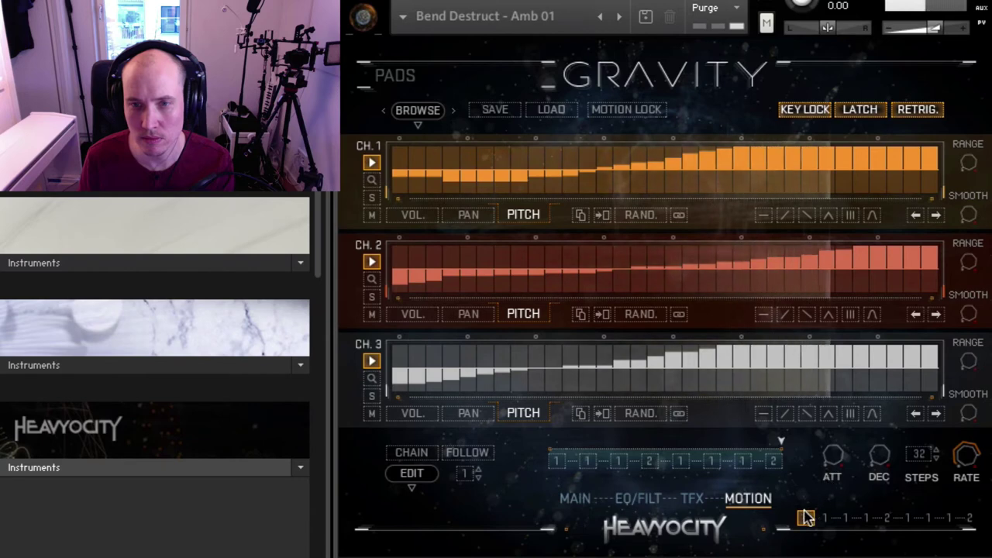
pyautogui.press('space')
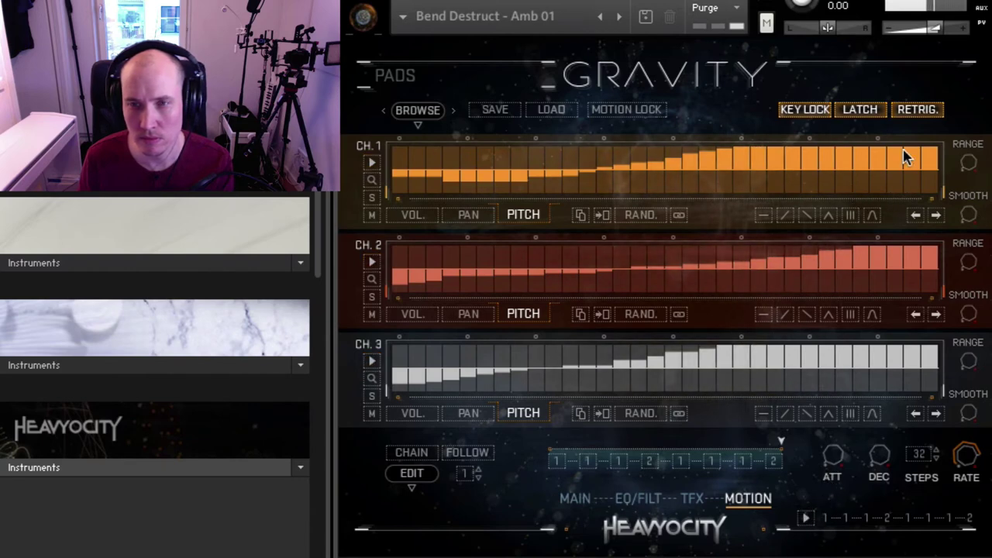
# Randomize the pitch steps on channels 3, 2 and 1, then return to the TFX page
pyautogui.click(636, 413)
pyautogui.click(645, 319)
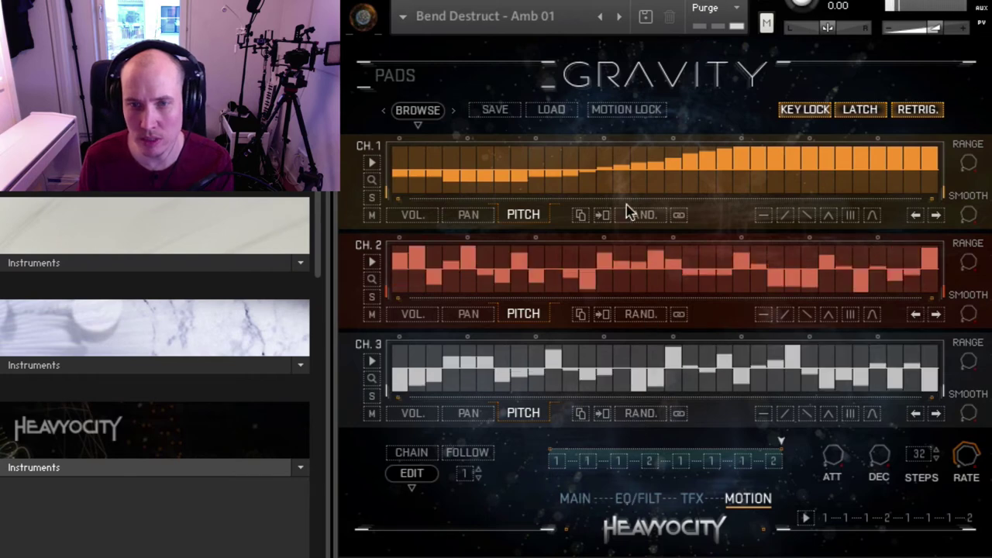
pyautogui.click(638, 217)
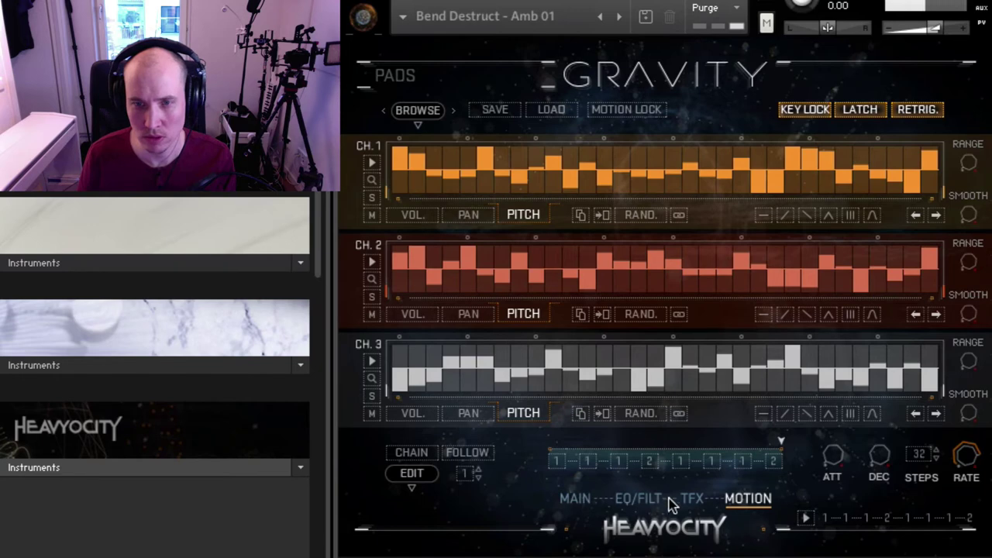
pyautogui.click(693, 499)
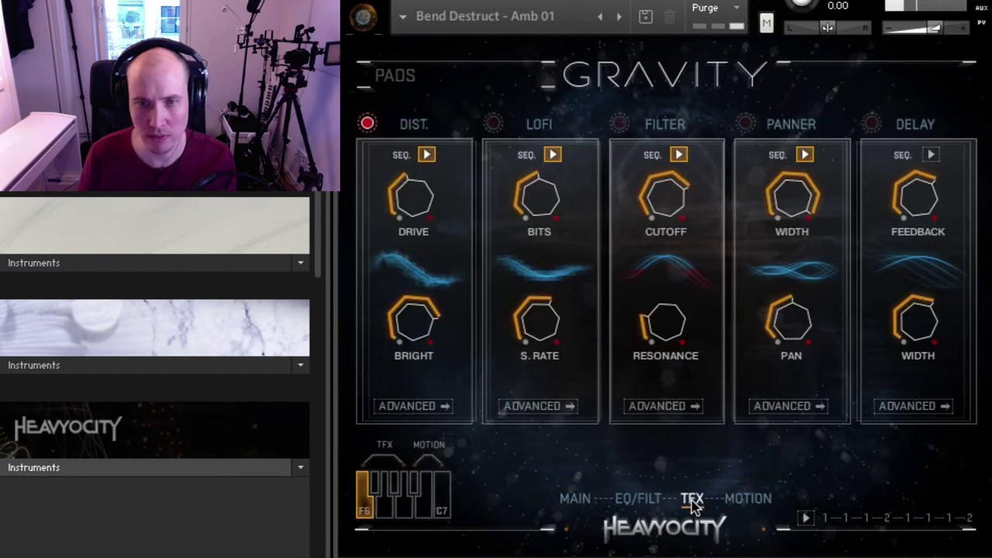